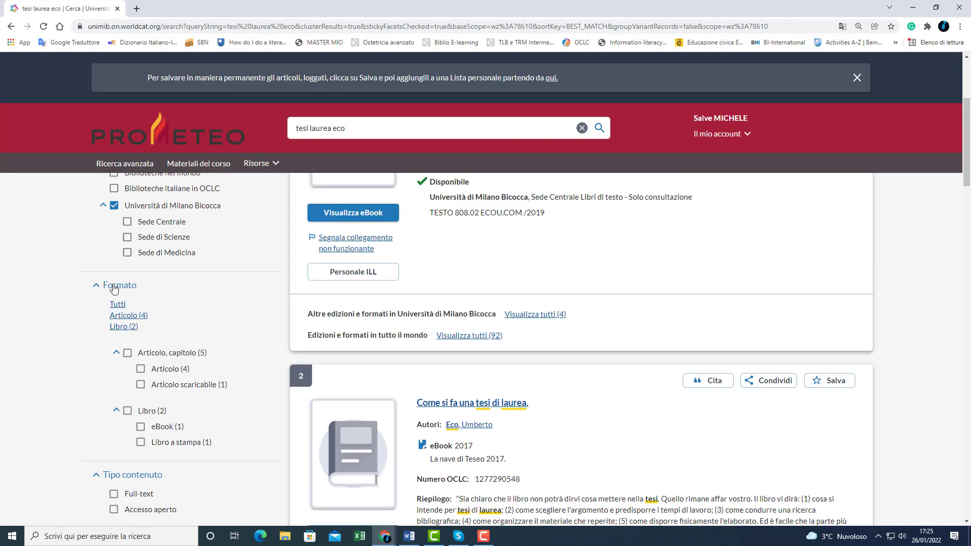
Filter the results for "tesi laurea eco" to the Libro format and look through the listed books.
{"action": "left_click", "coordinate": [128, 410]}
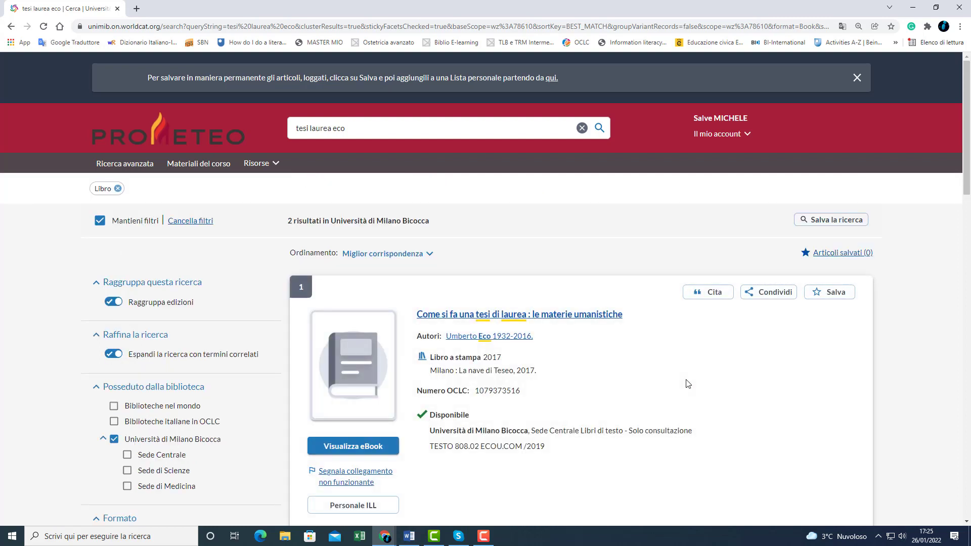
{"action": "scroll", "coordinate": [688, 382], "scroll_direction": "down", "scroll_amount": 4}
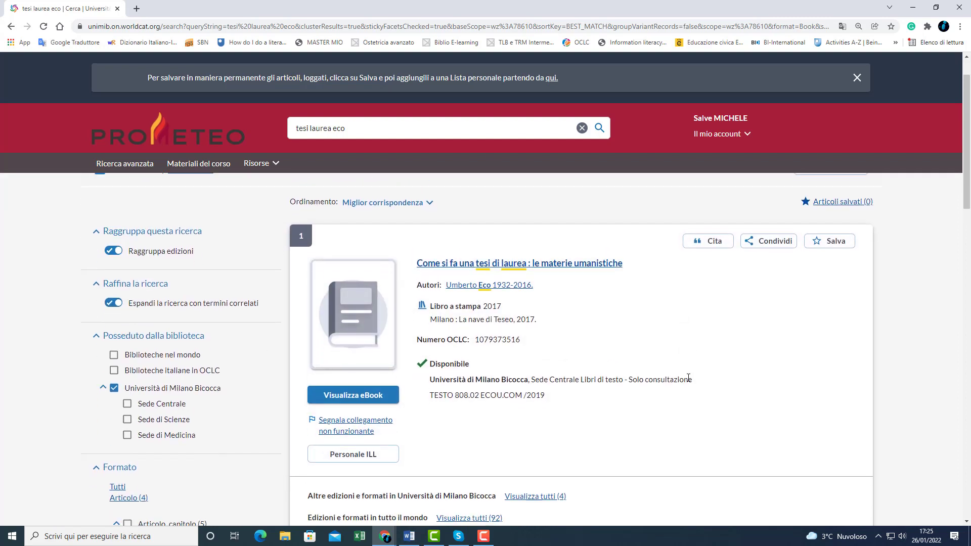
{"action": "scroll", "coordinate": [688, 382], "scroll_direction": "down", "scroll_amount": 2}
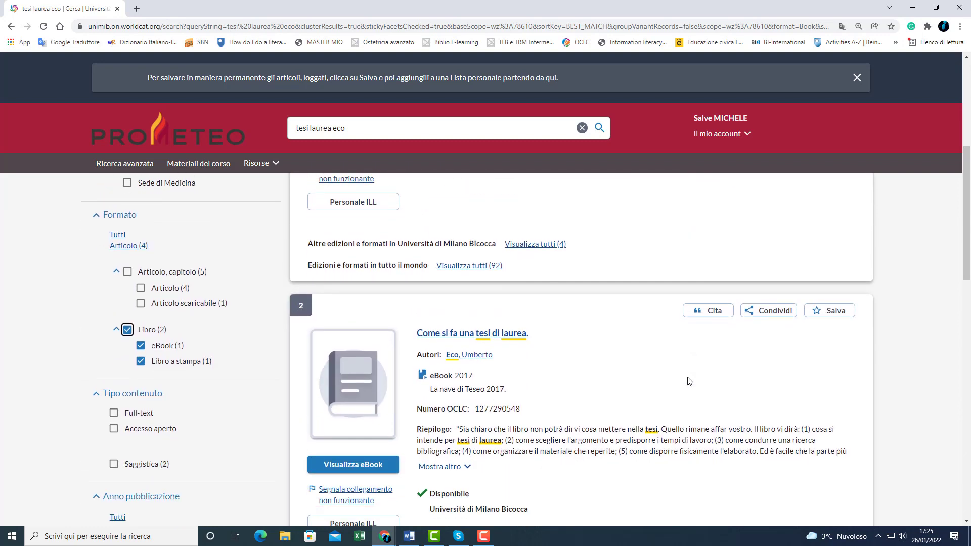
{"action": "scroll", "coordinate": [639, 375], "scroll_direction": "up", "scroll_amount": 7}
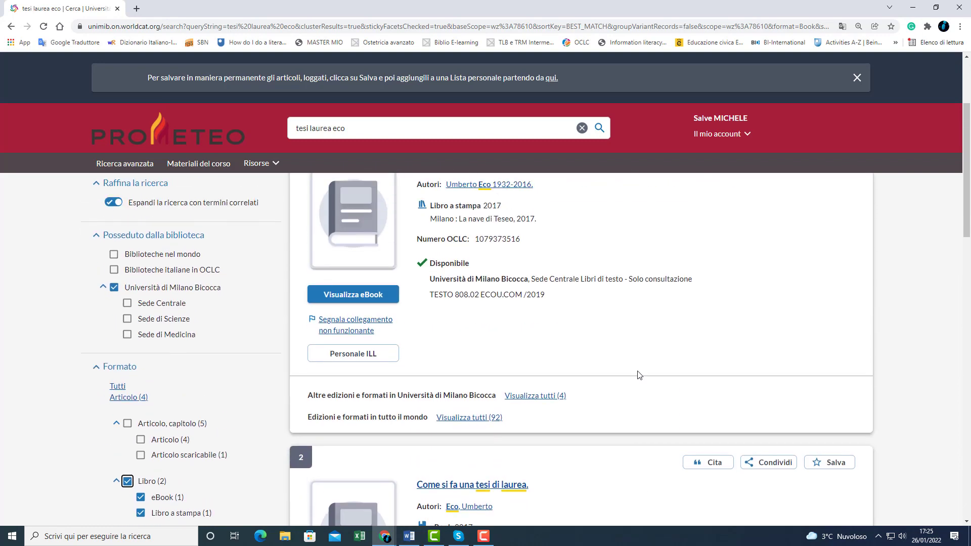
{"action": "scroll", "coordinate": [640, 375], "scroll_direction": "down", "scroll_amount": 1}
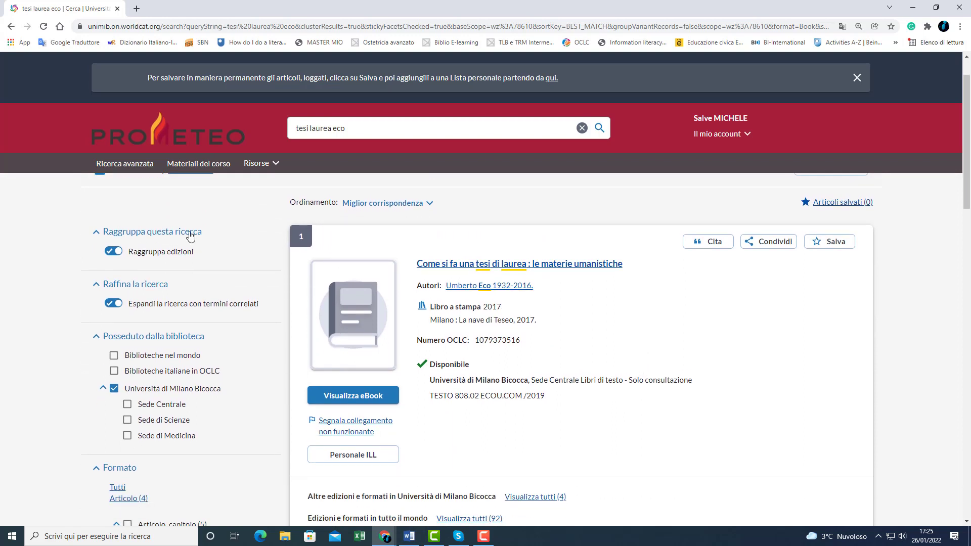
Turn off Raggruppa edizioni and examine the availability and loan status of the first listed edition.
{"action": "left_click", "coordinate": [112, 252]}
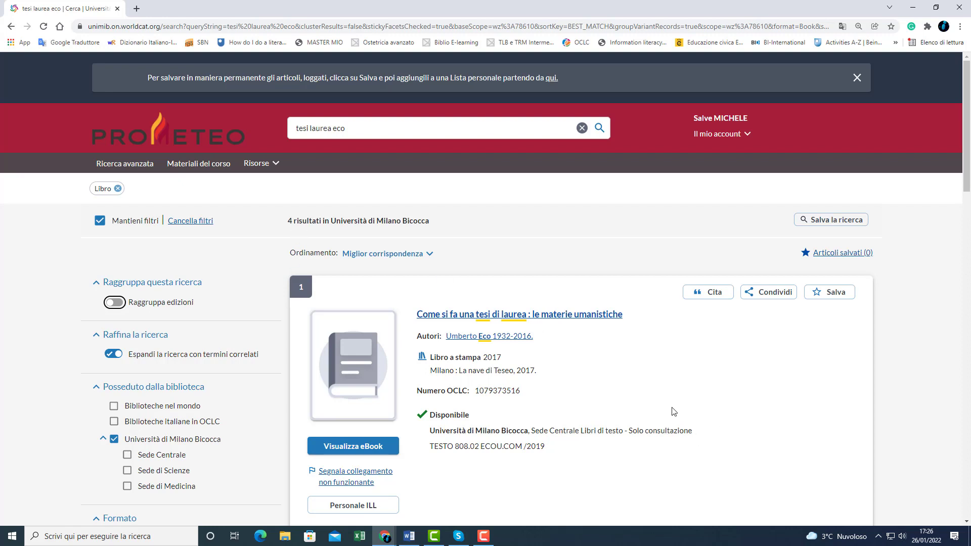
{"action": "scroll", "coordinate": [675, 410], "scroll_direction": "down", "scroll_amount": 2}
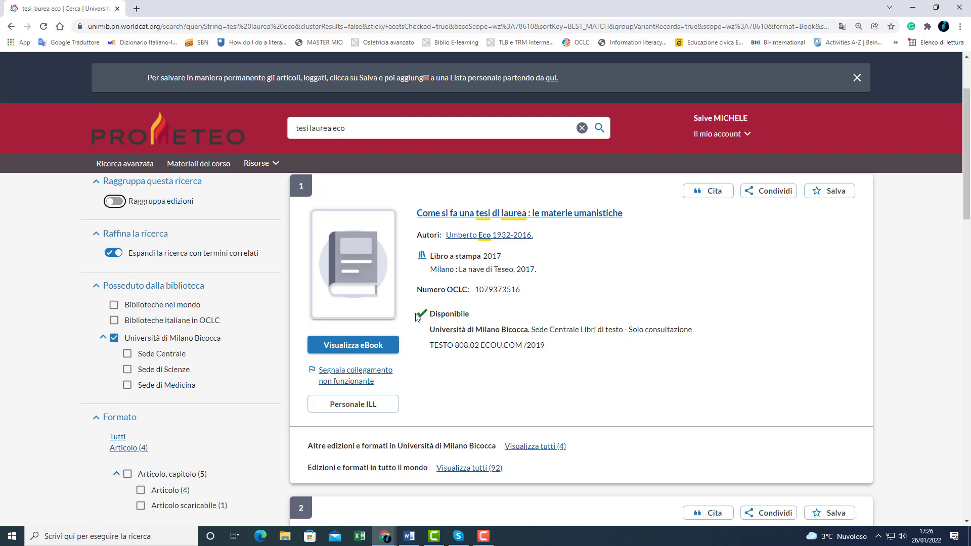
{"action": "mouse_move", "coordinate": [418, 315]}
{"action": "left_mouse_down"}
{"action": "mouse_move", "coordinate": [470, 315]}
{"action": "mouse_move", "coordinate": [428, 317]}
{"action": "left_mouse_up"}
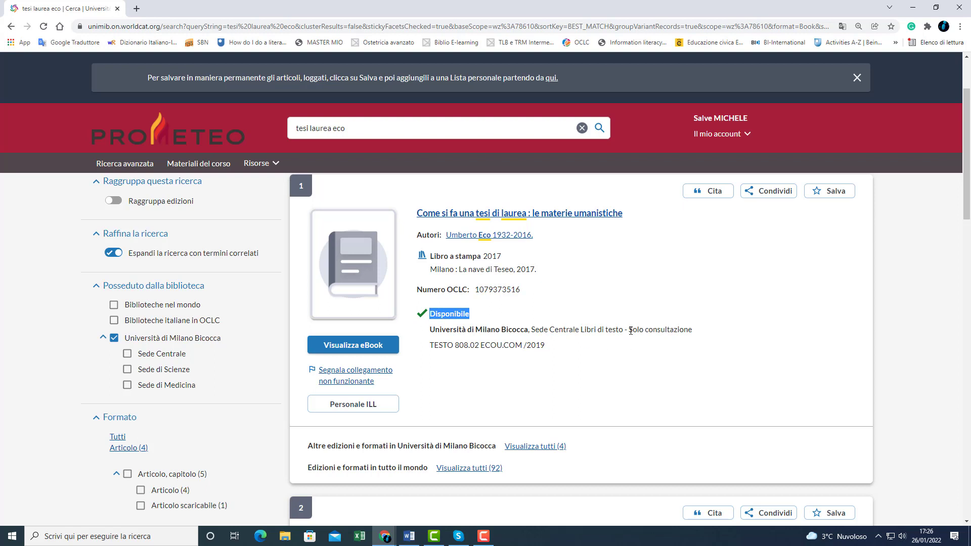
{"action": "left_click_drag", "start_coordinate": [629, 330], "coordinate": [697, 332]}
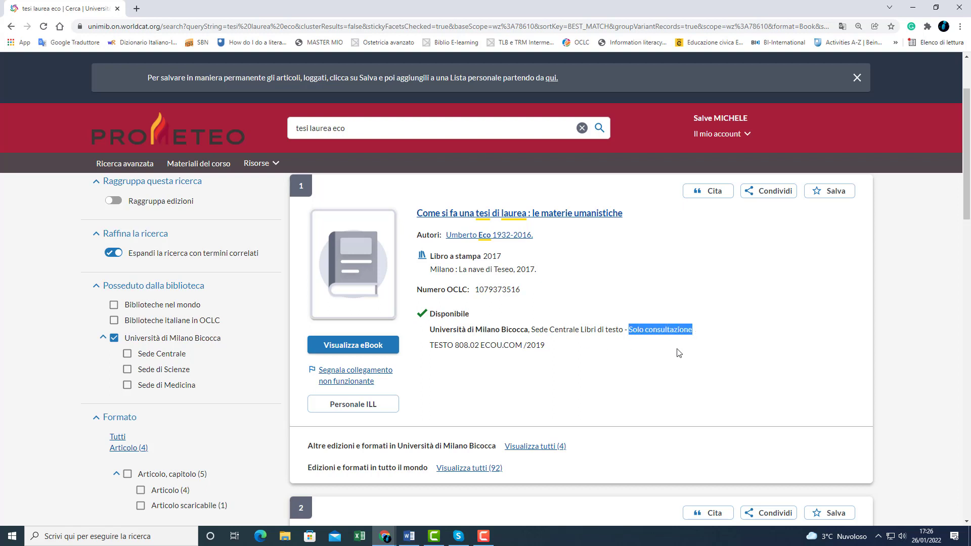
{"action": "scroll", "coordinate": [652, 362], "scroll_direction": "down", "scroll_amount": 5}
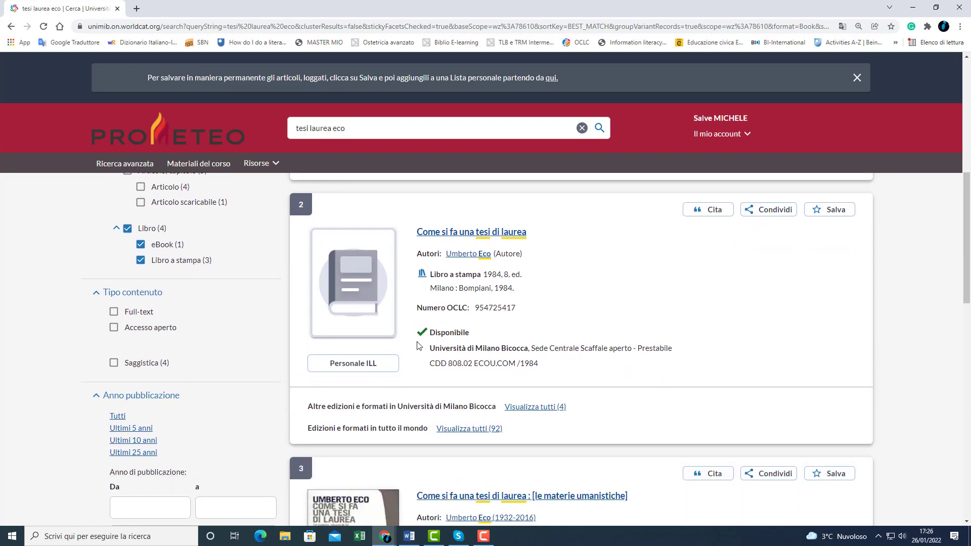
Open the record of the 1984 Bompiani edition of "Come si fa una tesi di laurea" and examine its availability at Sede Centrale.
{"action": "left_click", "coordinate": [464, 233]}
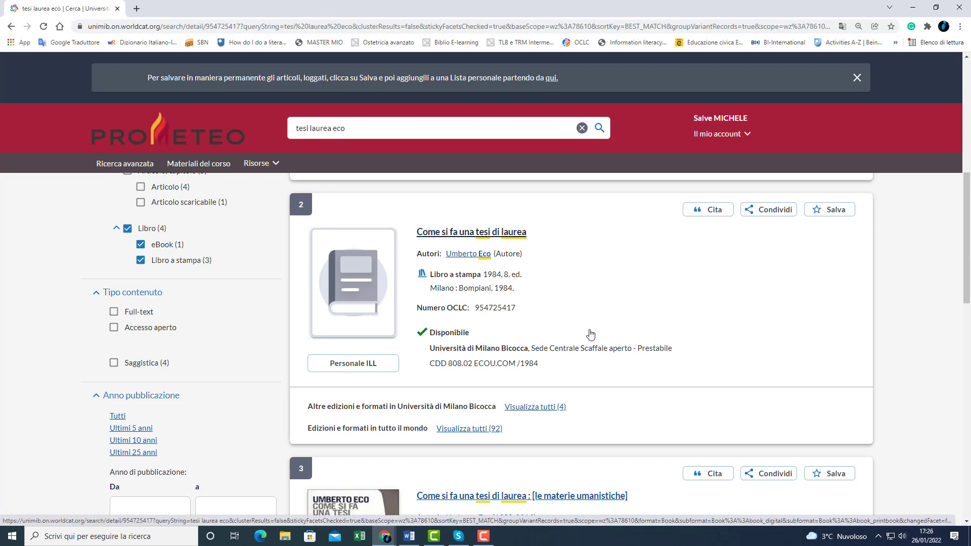
{"action": "scroll", "coordinate": [563, 338], "scroll_direction": "down", "scroll_amount": 5}
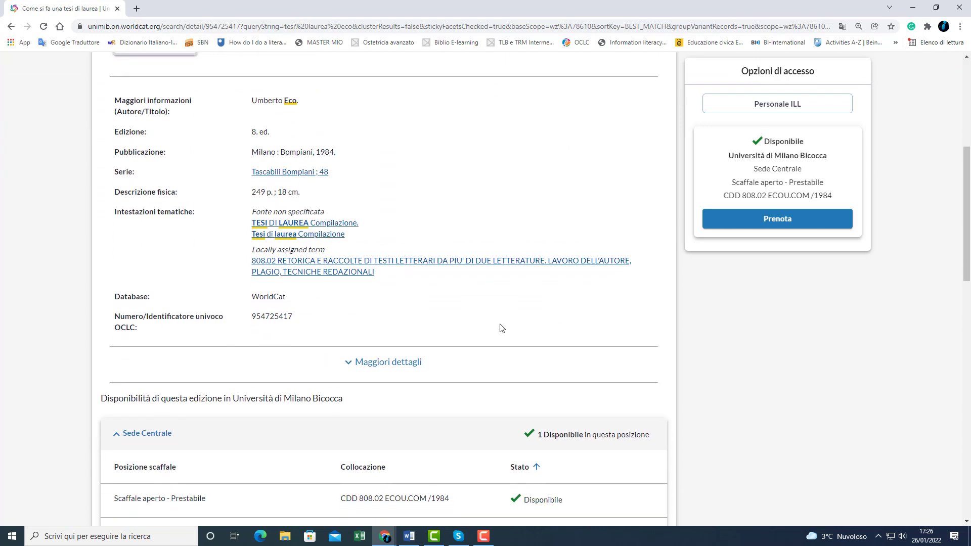
{"action": "scroll", "coordinate": [500, 329], "scroll_direction": "down", "scroll_amount": 4}
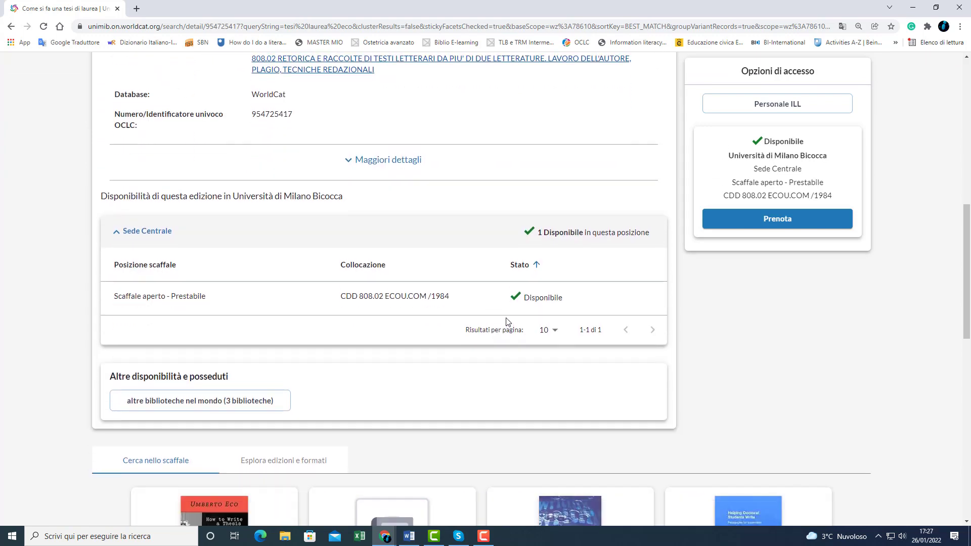
Start a reservation request for the 1984 edition, choosing Qualsiasi copia as the copy needed.
{"action": "left_click", "coordinate": [766, 223]}
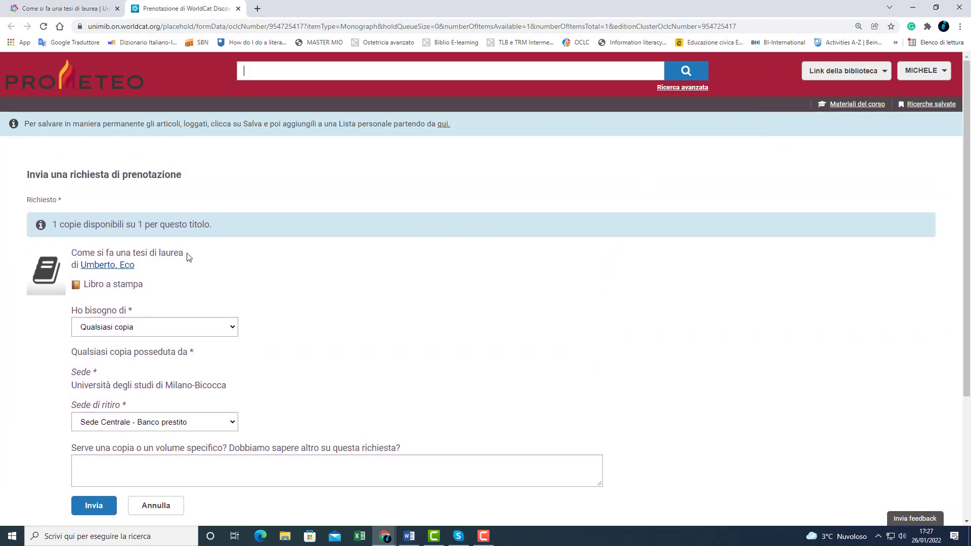
{"action": "left_click", "coordinate": [188, 336]}
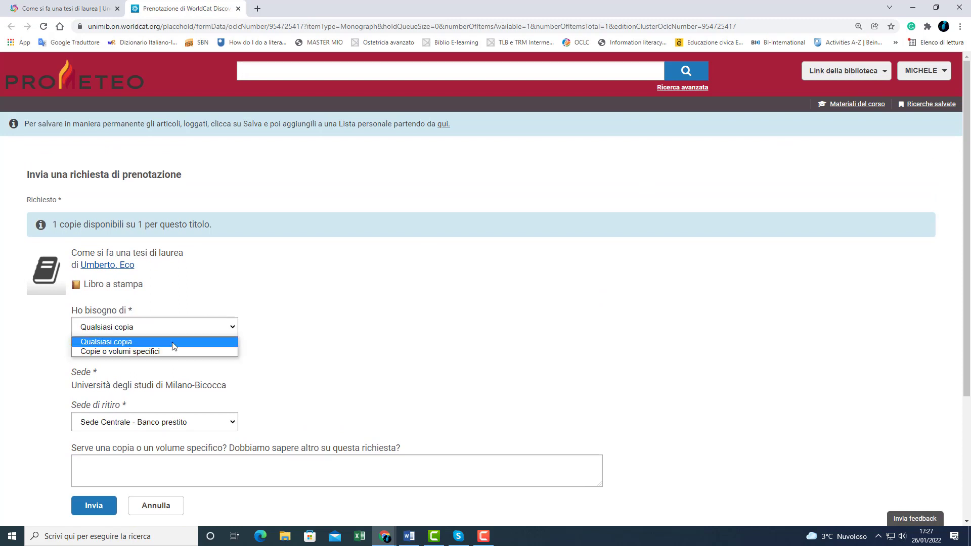
{"action": "left_click", "coordinate": [178, 342]}
{"action": "scroll", "coordinate": [292, 338], "scroll_direction": "down", "scroll_amount": 1}
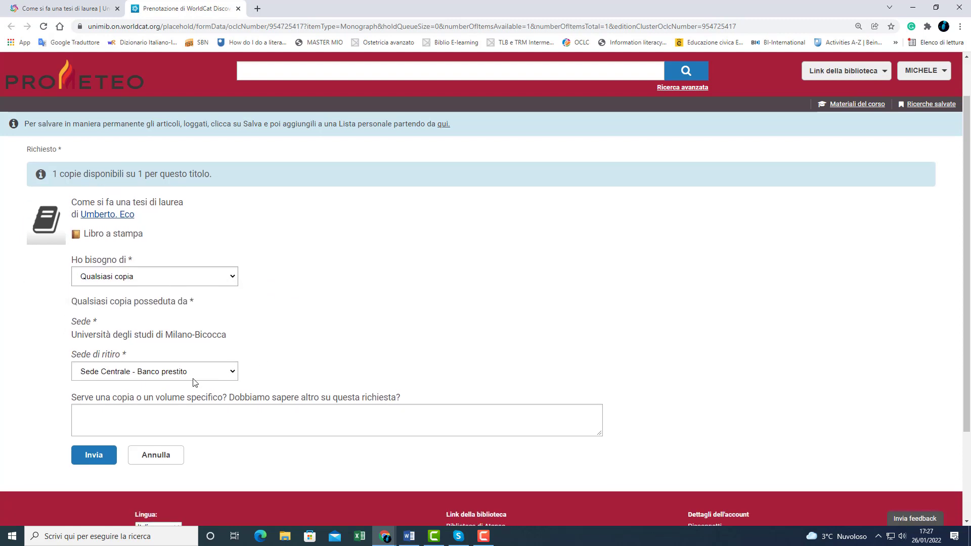
Reset the reservation's pickup location to Scegli opzione di ritiro, check the pickup choices, and submit the request.
{"action": "left_click", "coordinate": [195, 379]}
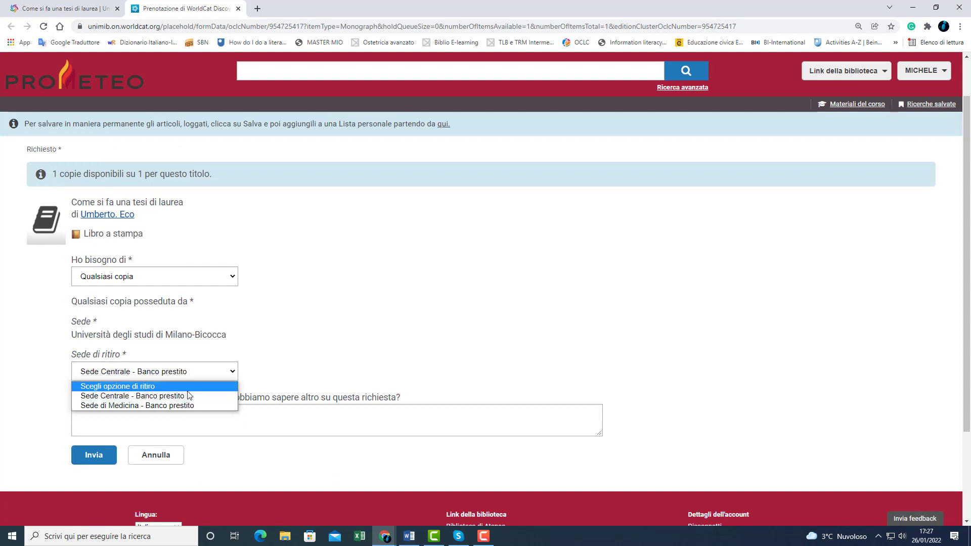
{"action": "left_click", "coordinate": [188, 388]}
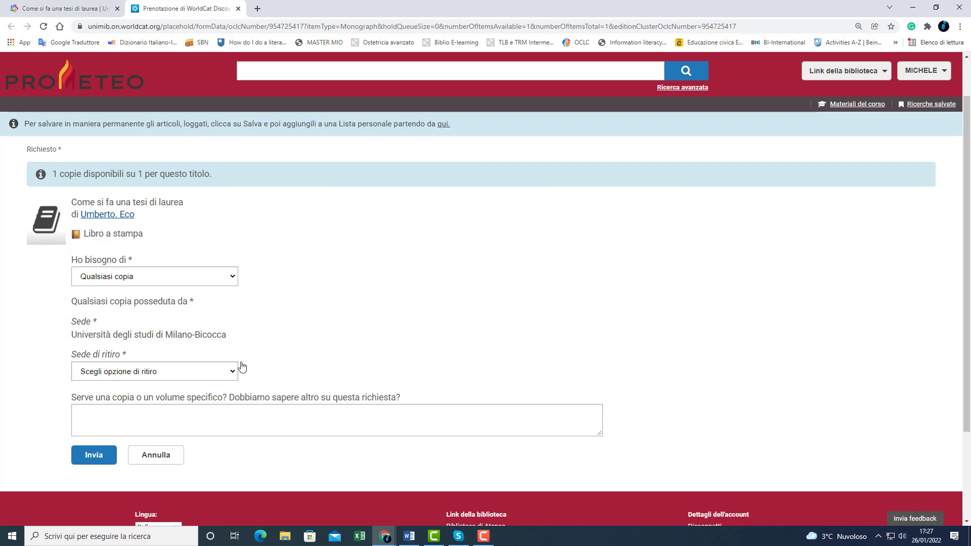
{"action": "left_click", "coordinate": [213, 375]}
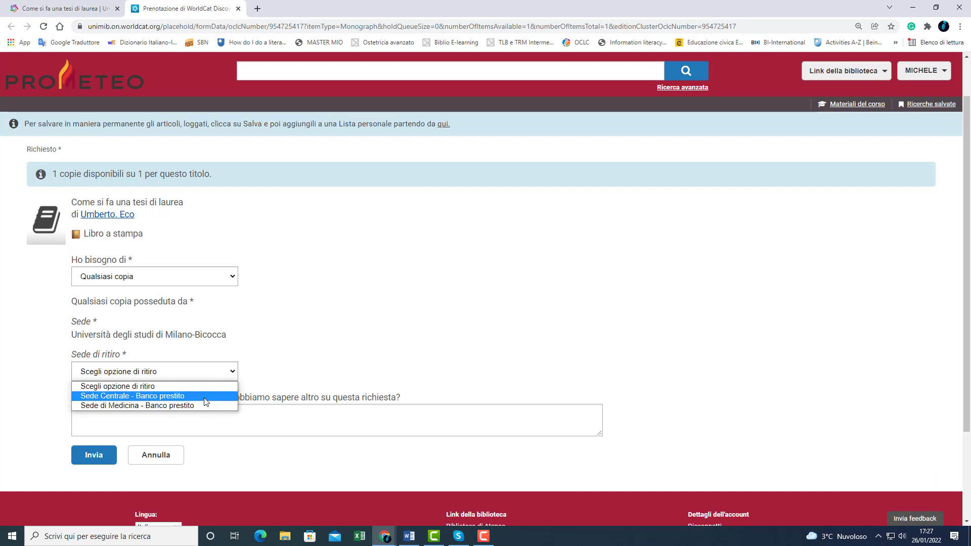
{"action": "left_click", "coordinate": [277, 347]}
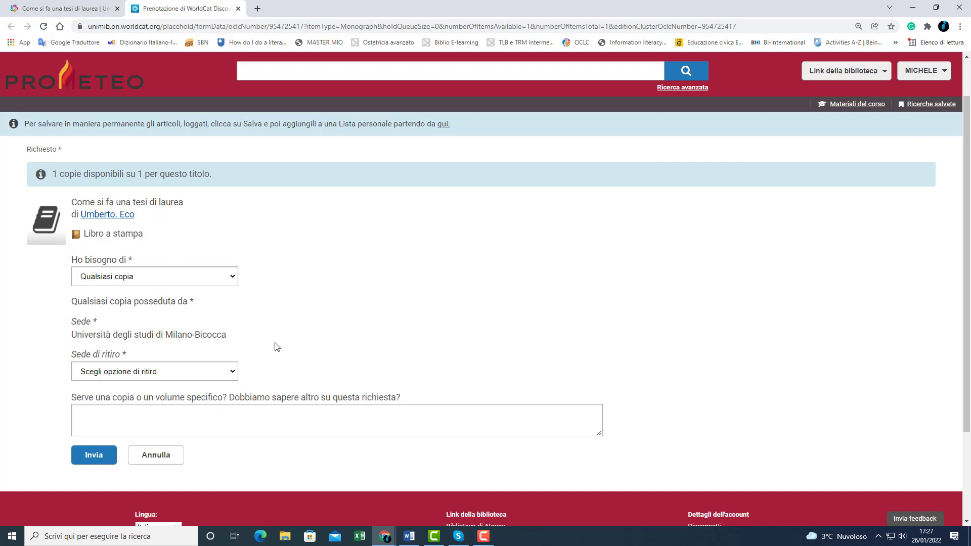
{"action": "left_click", "coordinate": [91, 455]}
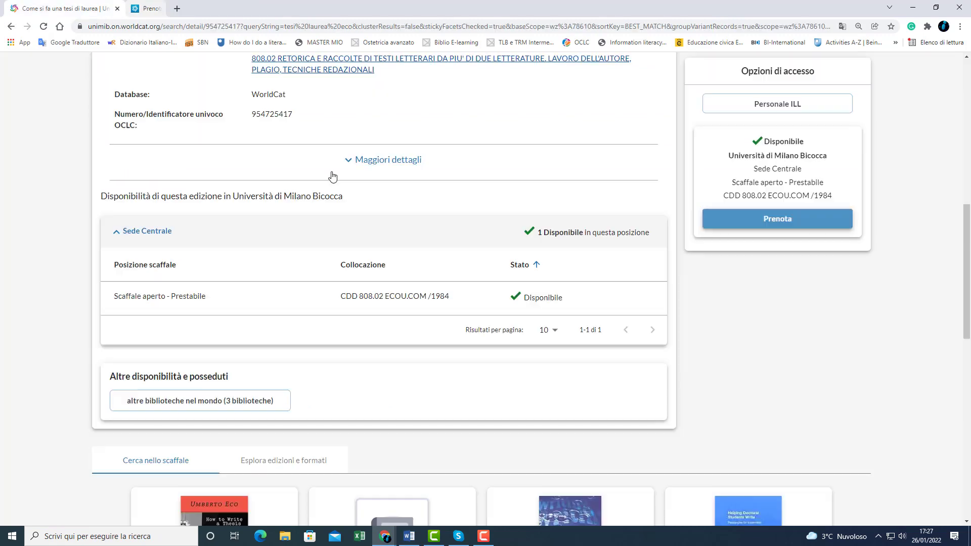
Close the reservation request page and return from the 1984 edition's record to the search results.
{"action": "left_click", "coordinate": [238, 9]}
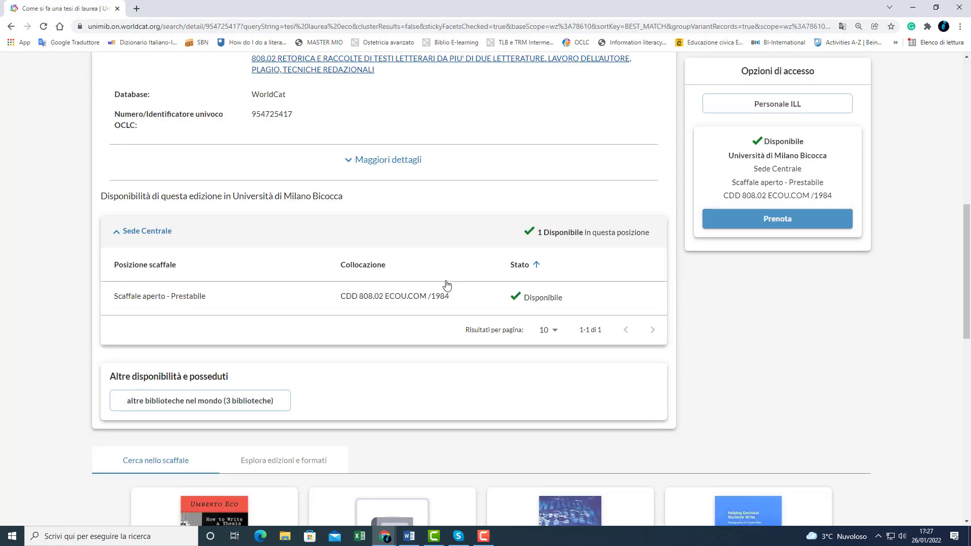
{"action": "scroll", "coordinate": [527, 282], "scroll_direction": "up", "scroll_amount": 6}
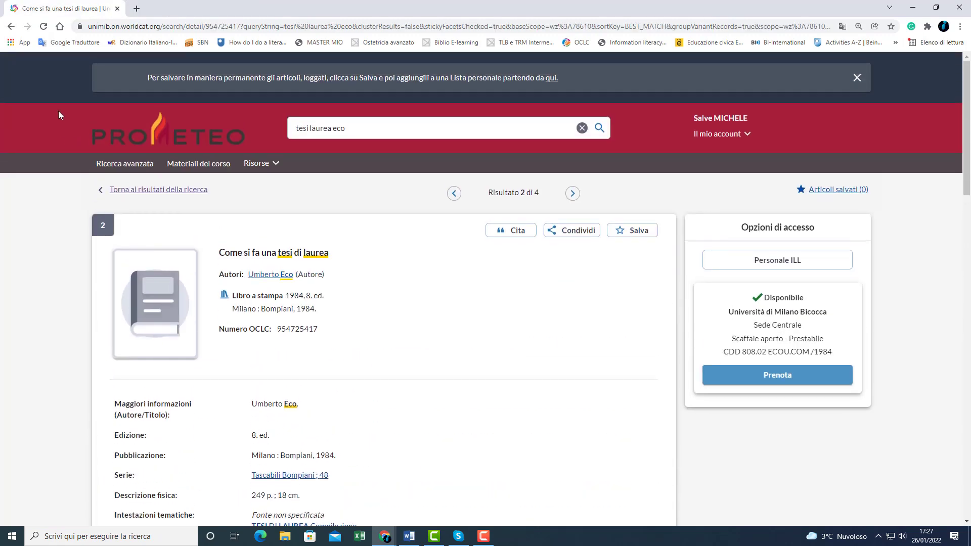
{"action": "left_click", "coordinate": [12, 26]}
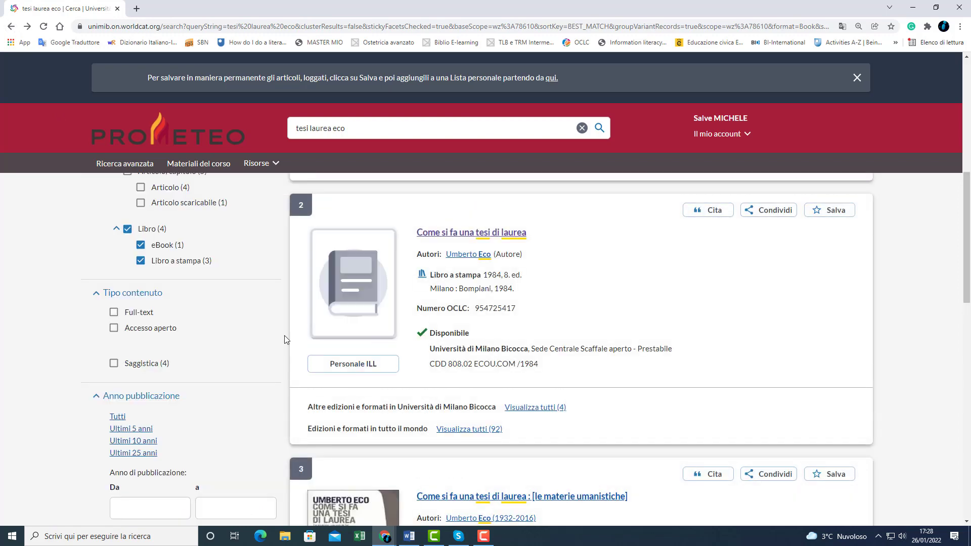
Turn Raggruppa edizioni back on so the editions are grouped in the search results.
{"action": "scroll", "coordinate": [269, 332], "scroll_direction": "up", "scroll_amount": 6}
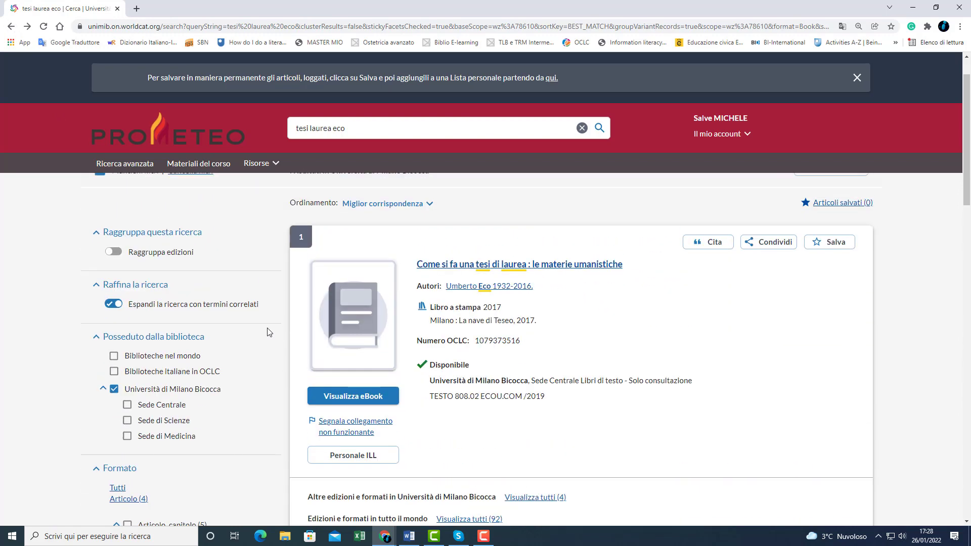
{"action": "scroll", "coordinate": [227, 332], "scroll_direction": "up", "scroll_amount": 1}
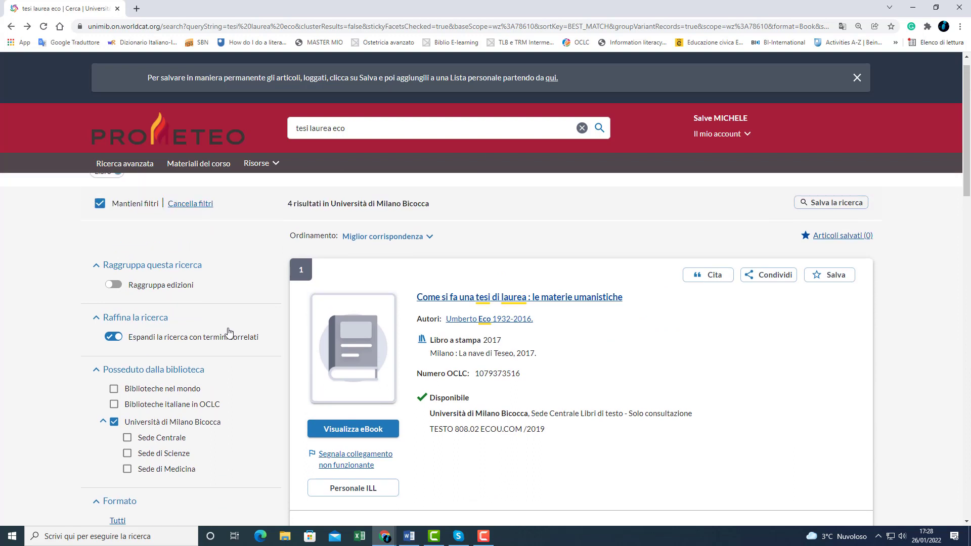
{"action": "left_click", "coordinate": [114, 303]}
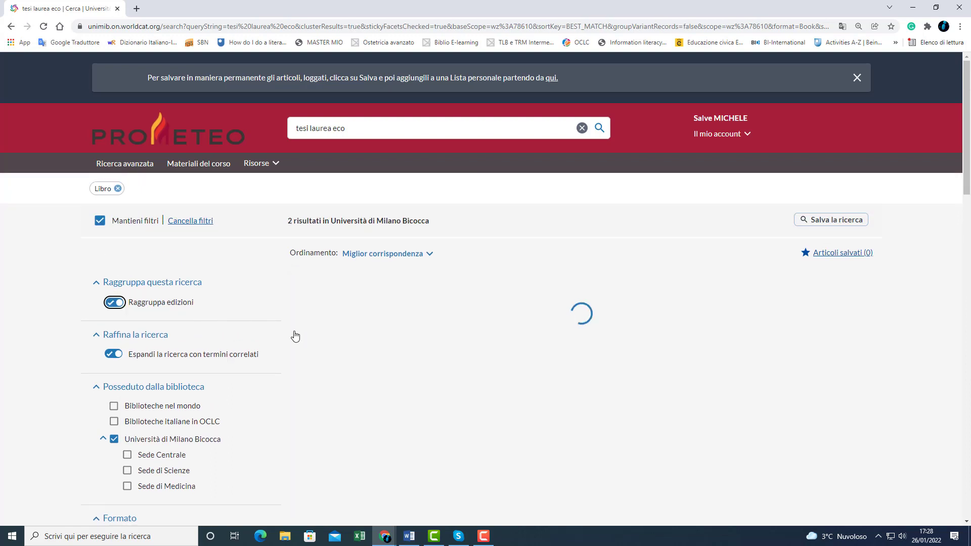
{"action": "scroll", "coordinate": [248, 336], "scroll_direction": "down", "scroll_amount": 1}
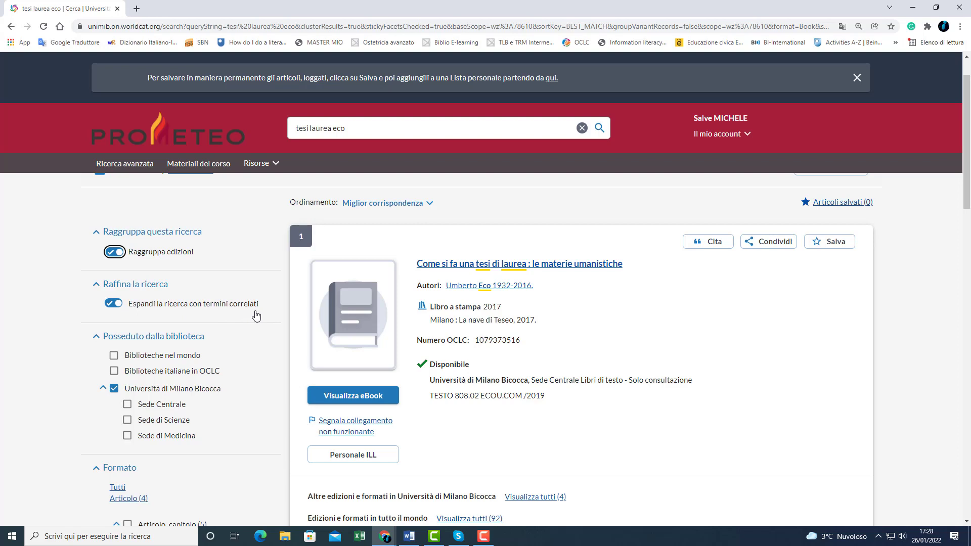
{"action": "scroll", "coordinate": [256, 315], "scroll_direction": "up", "scroll_amount": 1}
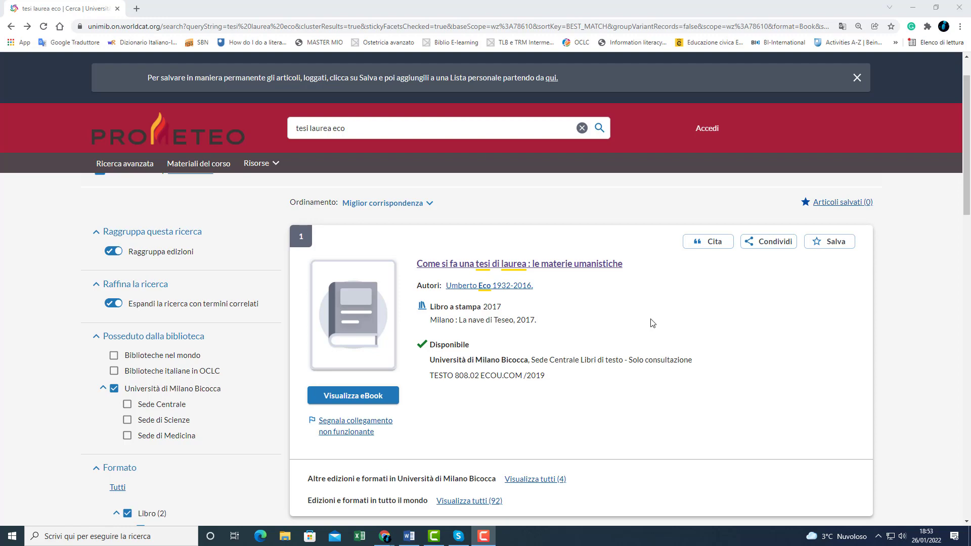
Look through the remaining result filters and expand the Database filter to show its full list.
{"action": "scroll", "coordinate": [652, 323], "scroll_direction": "down", "scroll_amount": 4}
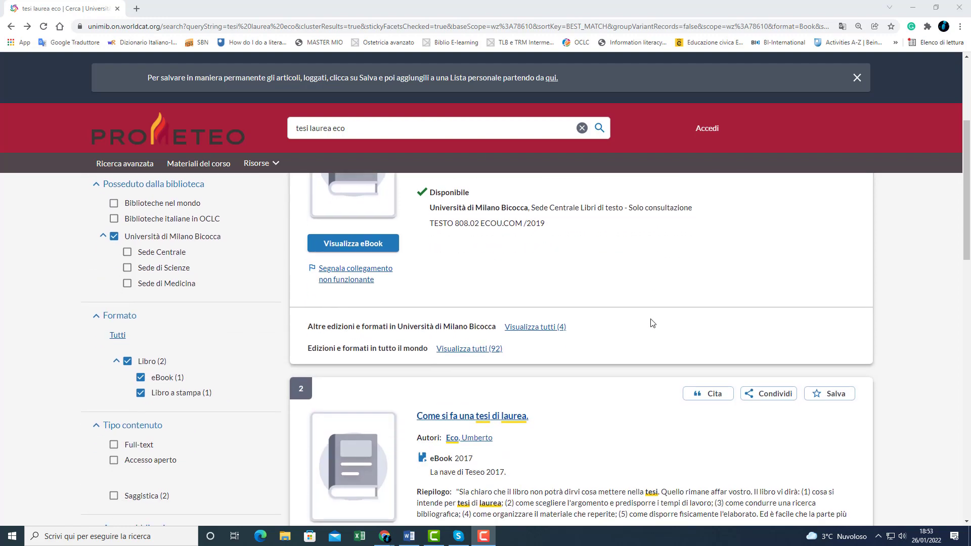
{"action": "scroll", "coordinate": [652, 323], "scroll_direction": "down", "scroll_amount": 4}
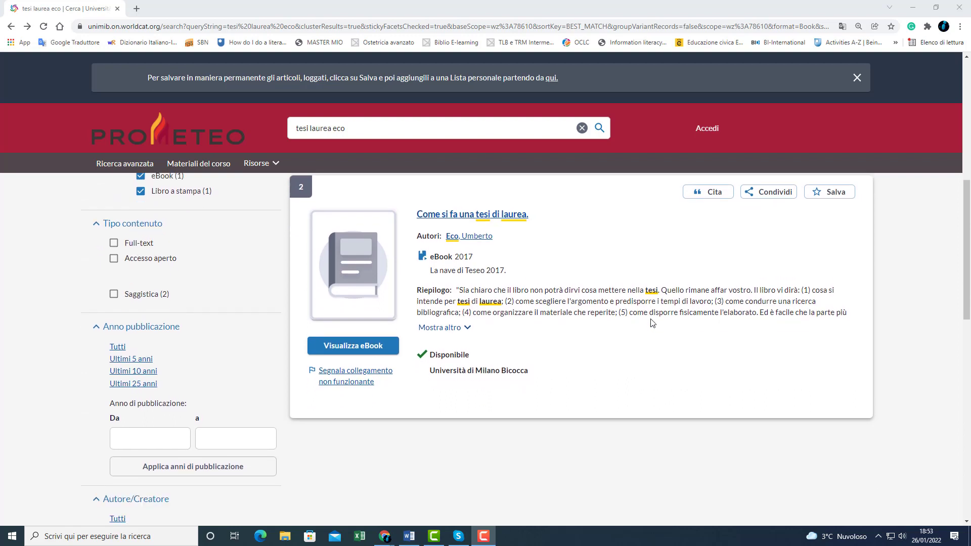
{"action": "scroll", "coordinate": [653, 323], "scroll_direction": "down", "scroll_amount": 4}
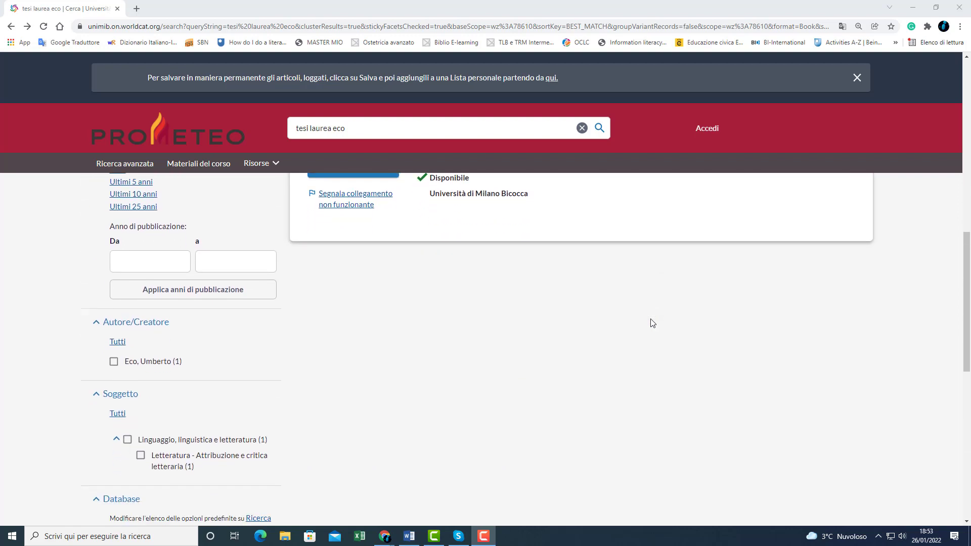
{"action": "scroll", "coordinate": [653, 323], "scroll_direction": "down", "scroll_amount": 4}
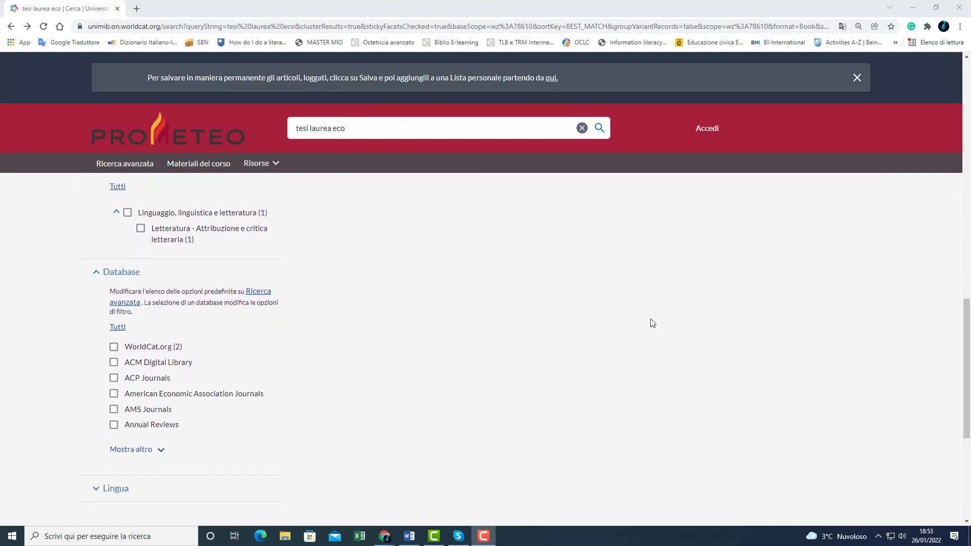
{"action": "scroll", "coordinate": [652, 324], "scroll_direction": "down", "scroll_amount": 1}
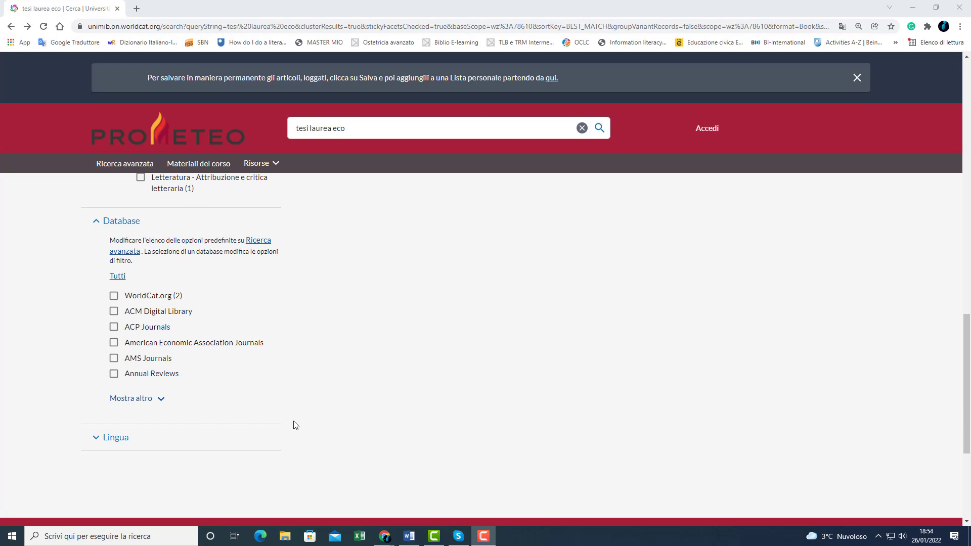
{"action": "left_click", "coordinate": [161, 401]}
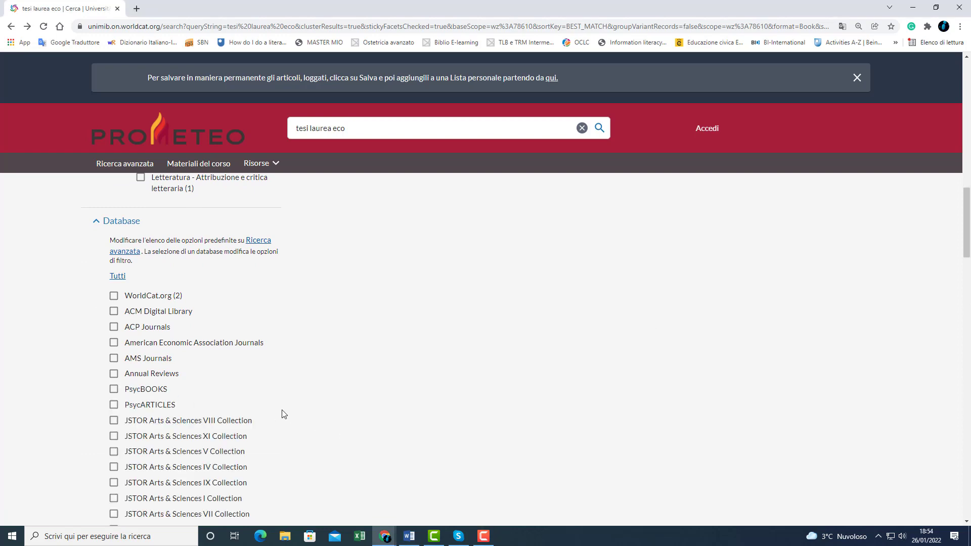
Examine the databases listed under the Database filter.
{"action": "scroll", "coordinate": [305, 413], "scroll_direction": "down", "scroll_amount": 2}
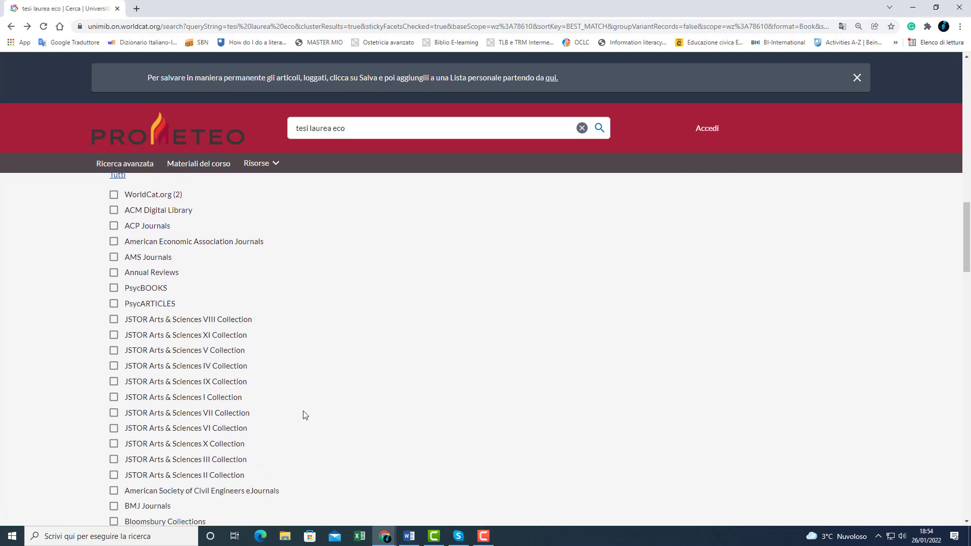
{"action": "scroll", "coordinate": [305, 414], "scroll_direction": "down", "scroll_amount": 1}
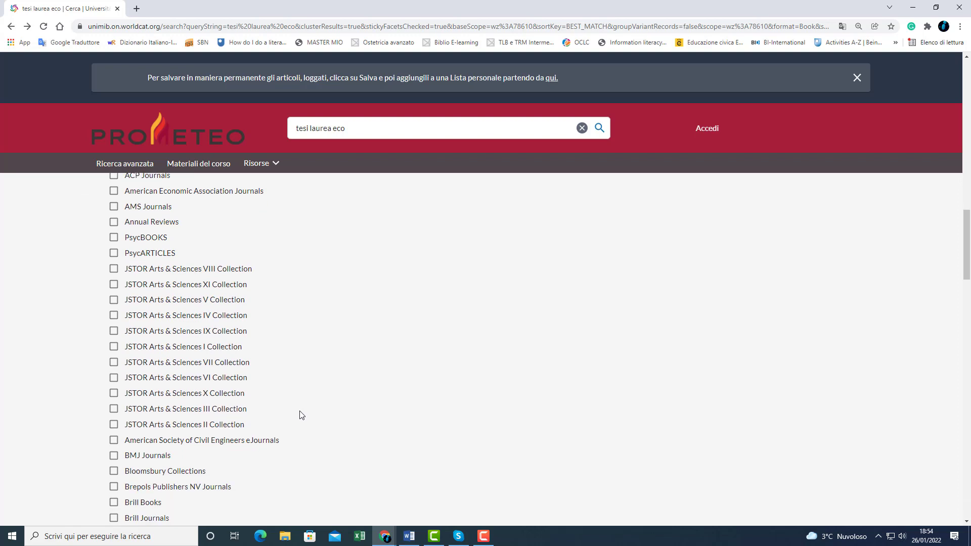
{"action": "scroll", "coordinate": [302, 414], "scroll_direction": "up", "scroll_amount": 2}
{"action": "scroll", "coordinate": [302, 415], "scroll_direction": "up", "scroll_amount": 2}
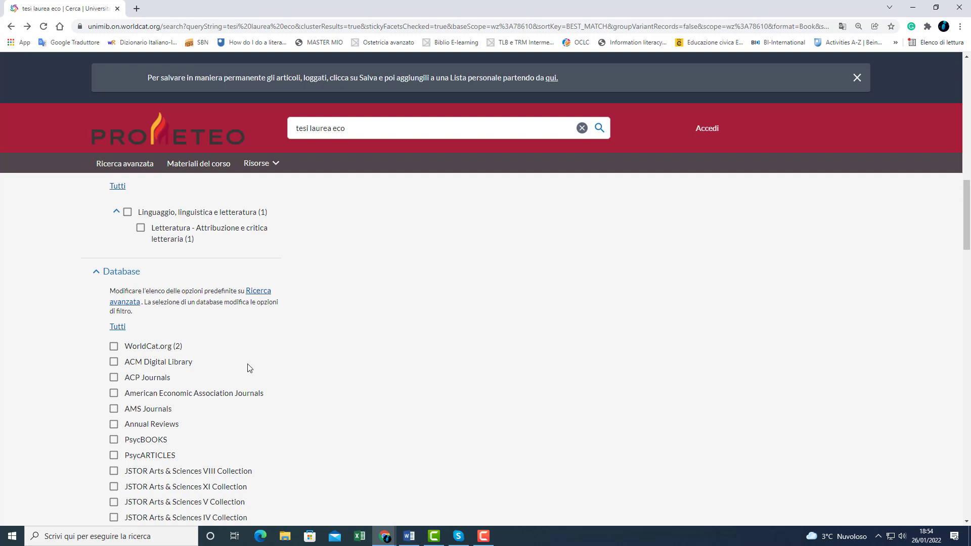
Show all worldwide editions and formats of the first result, Come si fa una tesi di laurea : le materie umanistiche, and look through the list.
{"action": "scroll", "coordinate": [249, 368], "scroll_direction": "up", "scroll_amount": 9}
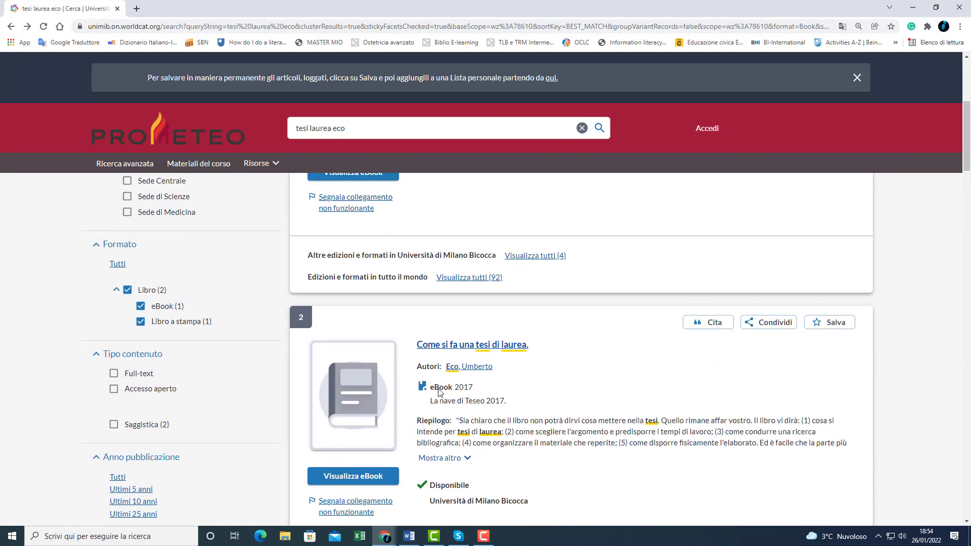
{"action": "scroll", "coordinate": [439, 392], "scroll_direction": "up", "scroll_amount": 3}
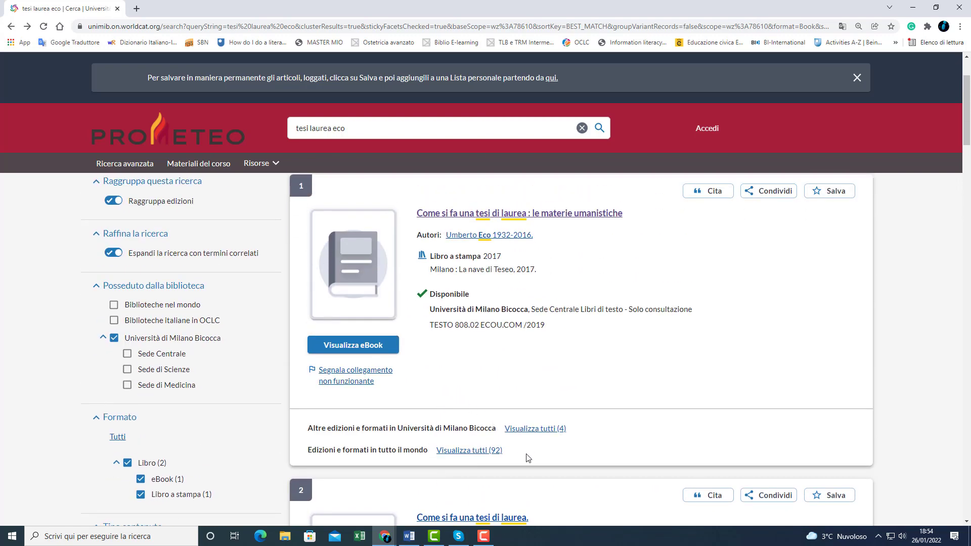
{"action": "left_click", "coordinate": [488, 456]}
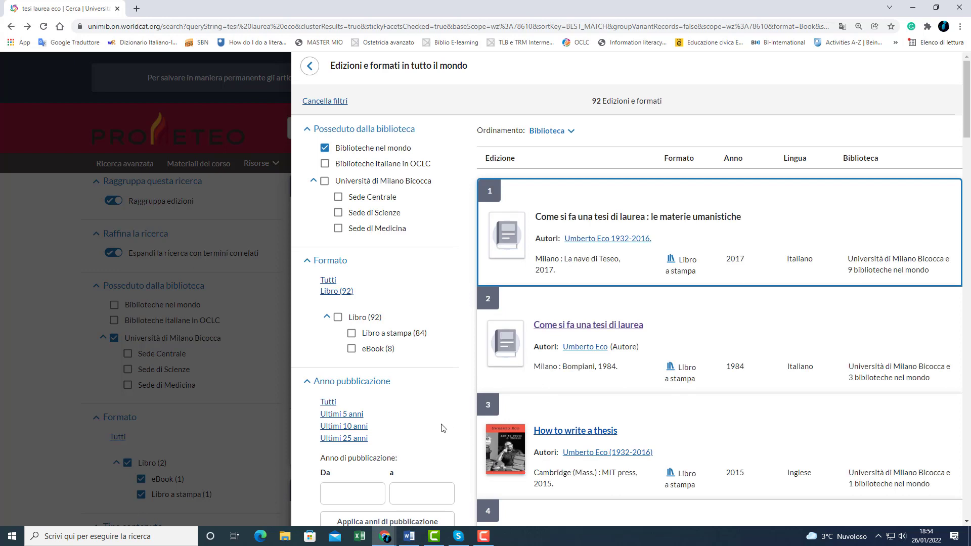
{"action": "scroll", "coordinate": [442, 428], "scroll_direction": "down", "scroll_amount": 1}
{"action": "scroll", "coordinate": [442, 428], "scroll_direction": "down", "scroll_amount": 2}
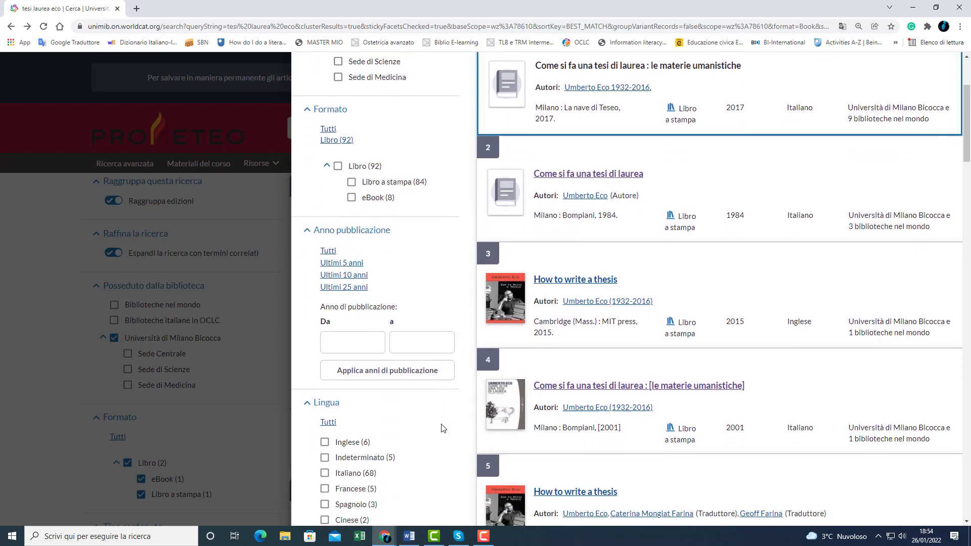
{"action": "scroll", "coordinate": [443, 428], "scroll_direction": "down", "scroll_amount": 5}
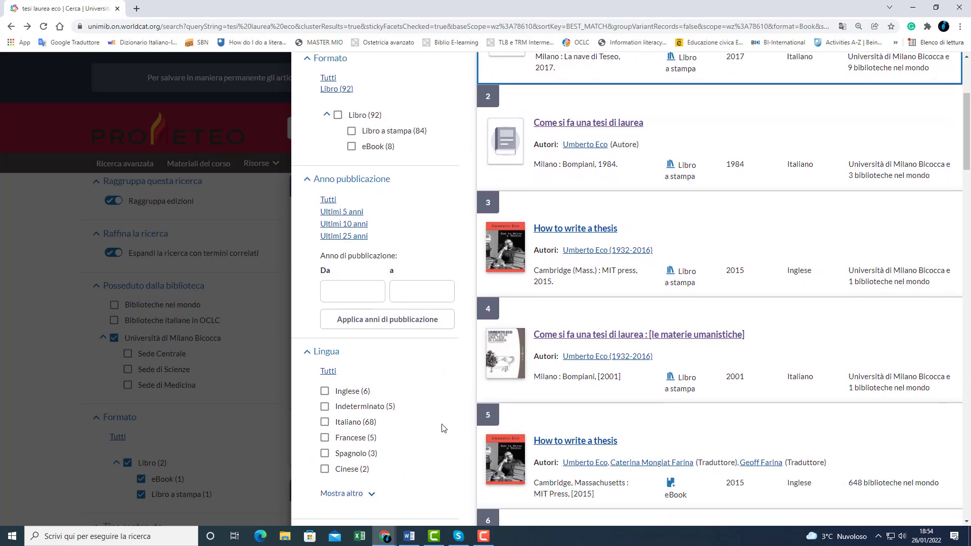
{"action": "scroll", "coordinate": [442, 428], "scroll_direction": "down", "scroll_amount": 3}
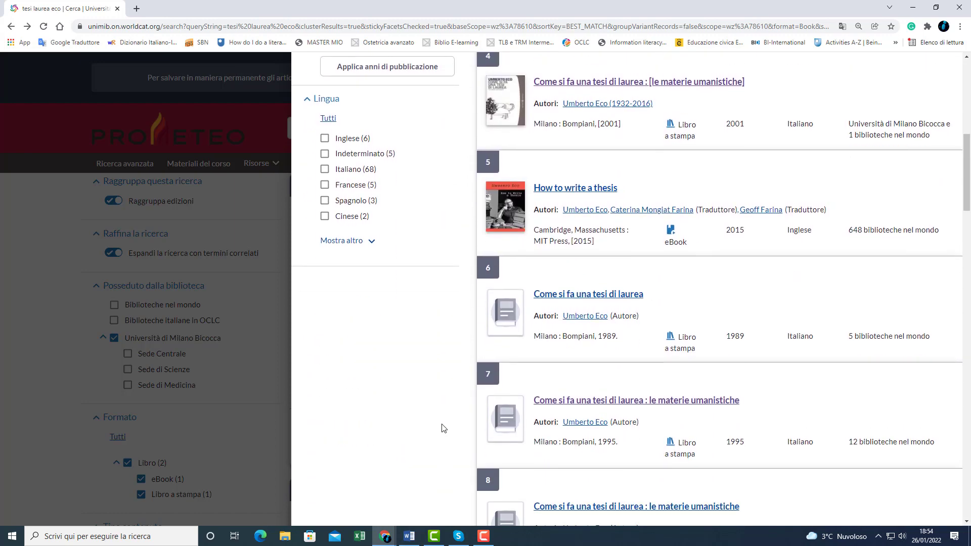
{"action": "scroll", "coordinate": [443, 428], "scroll_direction": "down", "scroll_amount": 5}
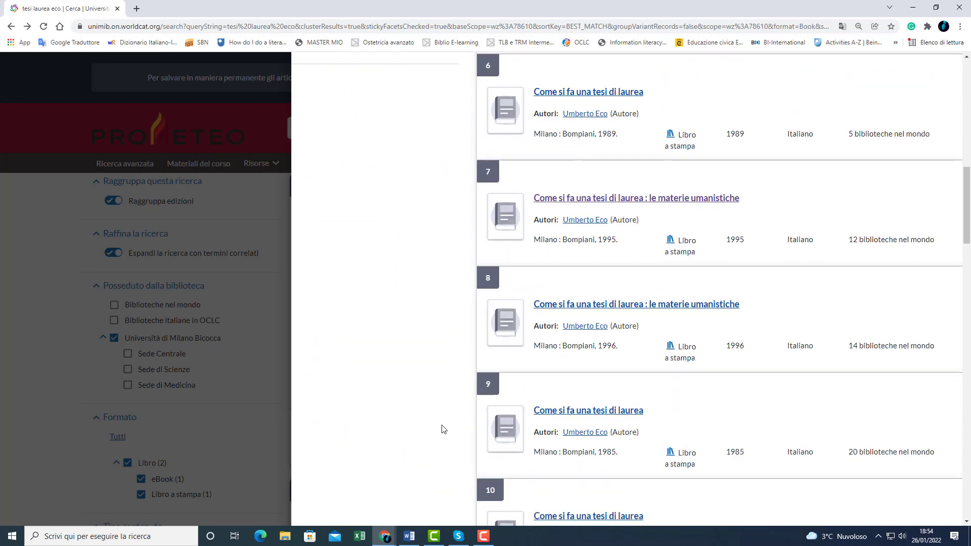
{"action": "scroll", "coordinate": [443, 429], "scroll_direction": "down", "scroll_amount": 1}
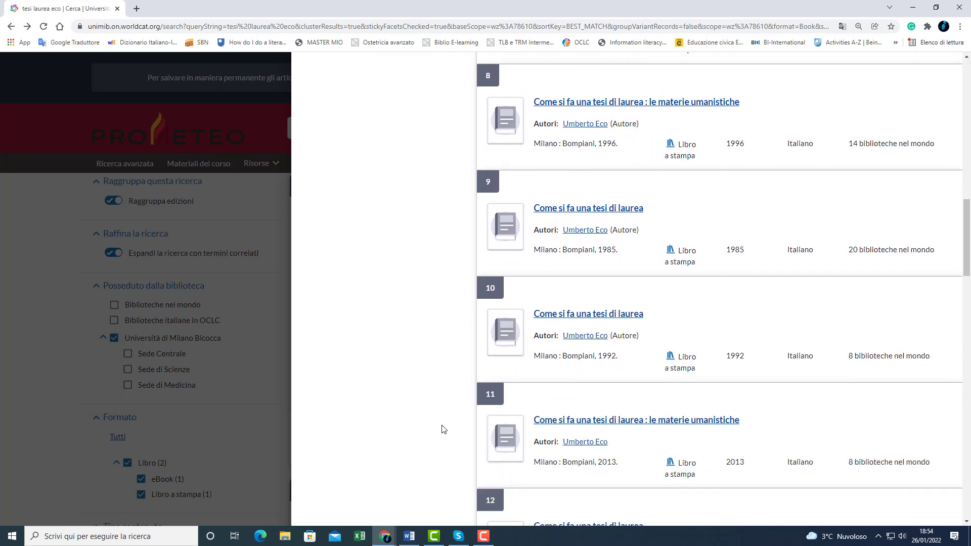
{"action": "scroll", "coordinate": [443, 429], "scroll_direction": "up", "scroll_amount": 1}
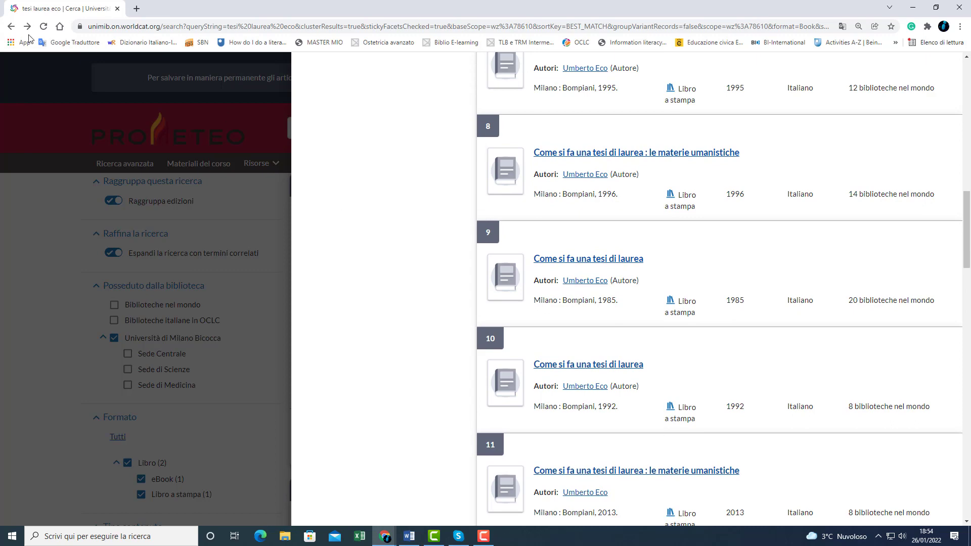
Leave the worldwide editions list and open the 2017 record of Come si fa una tesi di laurea : le materie umanistiche from the results.
{"action": "left_click", "coordinate": [12, 29]}
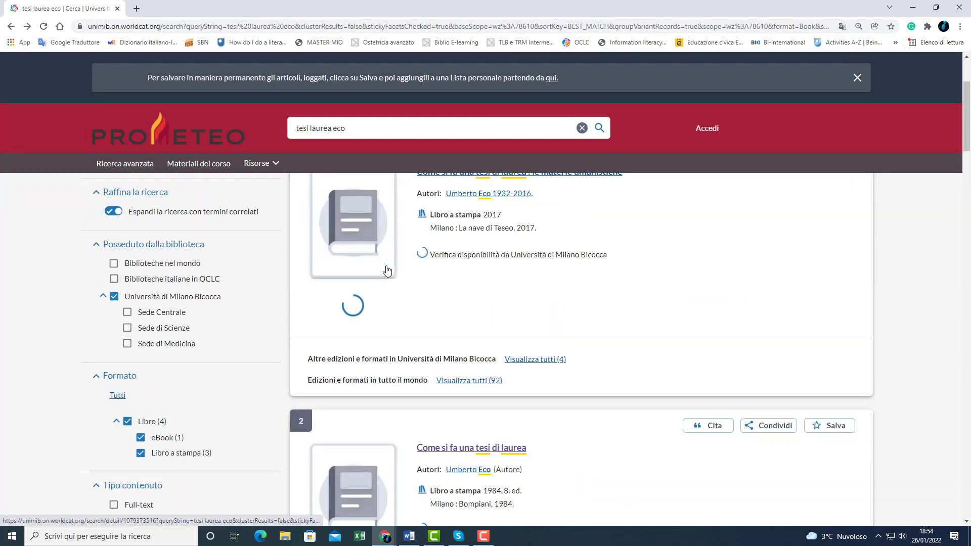
{"action": "scroll", "coordinate": [581, 295], "scroll_direction": "up", "scroll_amount": 4}
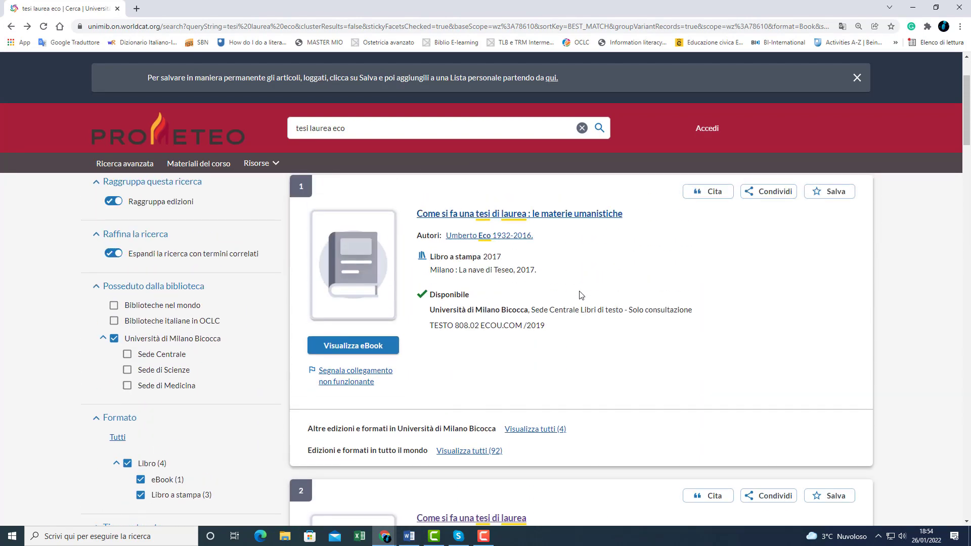
{"action": "left_click", "coordinate": [471, 217]}
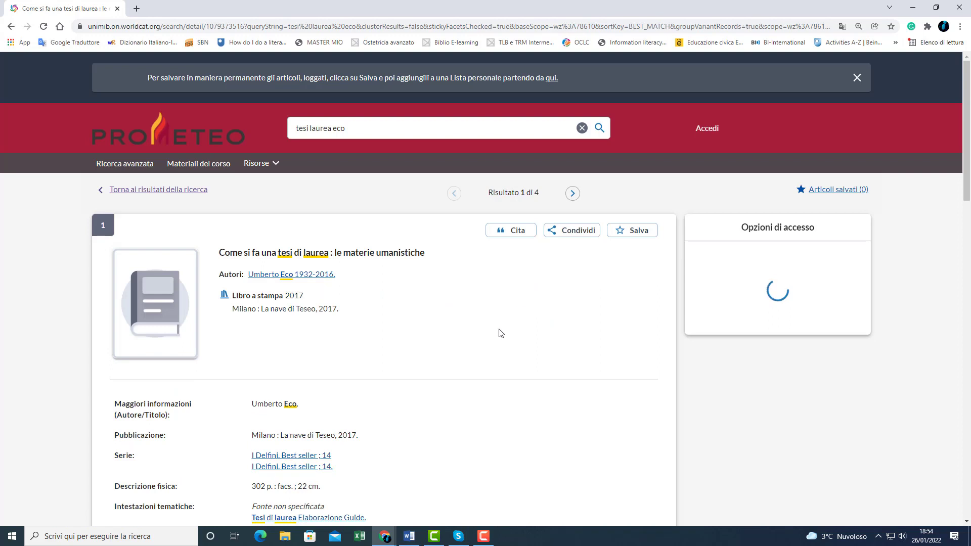
Review the 2017 edition's bibliographic details and its copy availability at Università di Milano Bicocca.
{"action": "scroll", "coordinate": [501, 333], "scroll_direction": "down", "scroll_amount": 1}
{"action": "scroll", "coordinate": [500, 333], "scroll_direction": "down", "scroll_amount": 6}
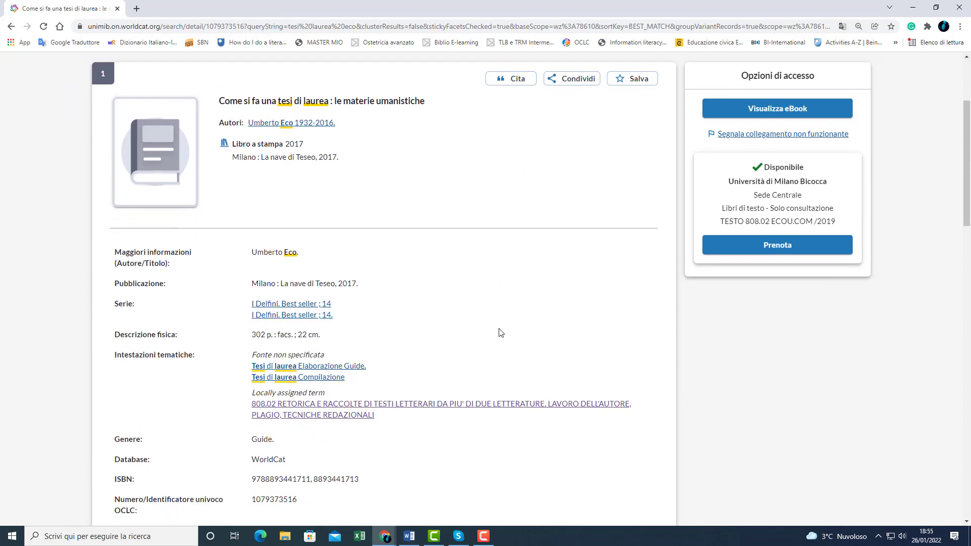
{"action": "scroll", "coordinate": [498, 331], "scroll_direction": "down", "scroll_amount": 1}
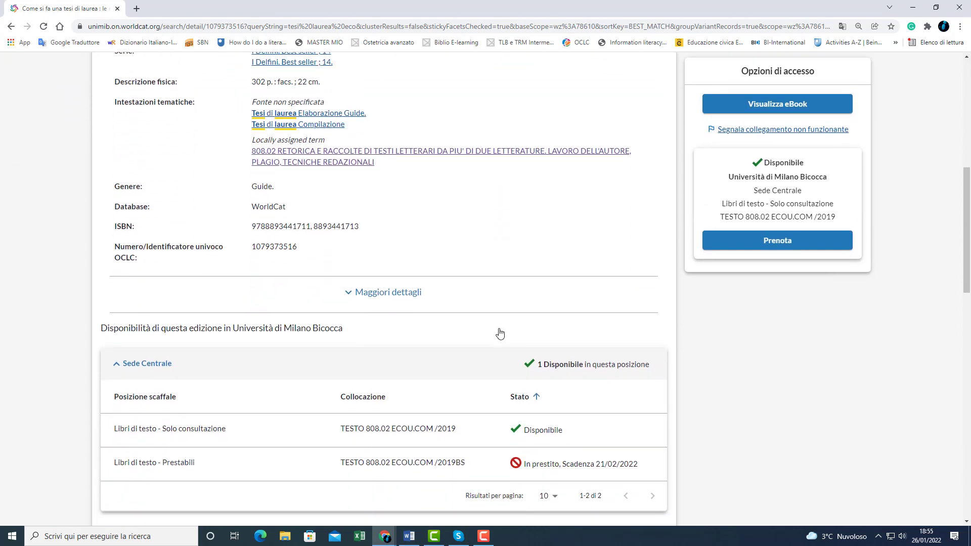
Look at the neighbouring books in the record's Cerca nello scaffale section and advance to the next set.
{"action": "scroll", "coordinate": [492, 333], "scroll_direction": "down", "scroll_amount": 3}
{"action": "scroll", "coordinate": [489, 332], "scroll_direction": "down", "scroll_amount": 6}
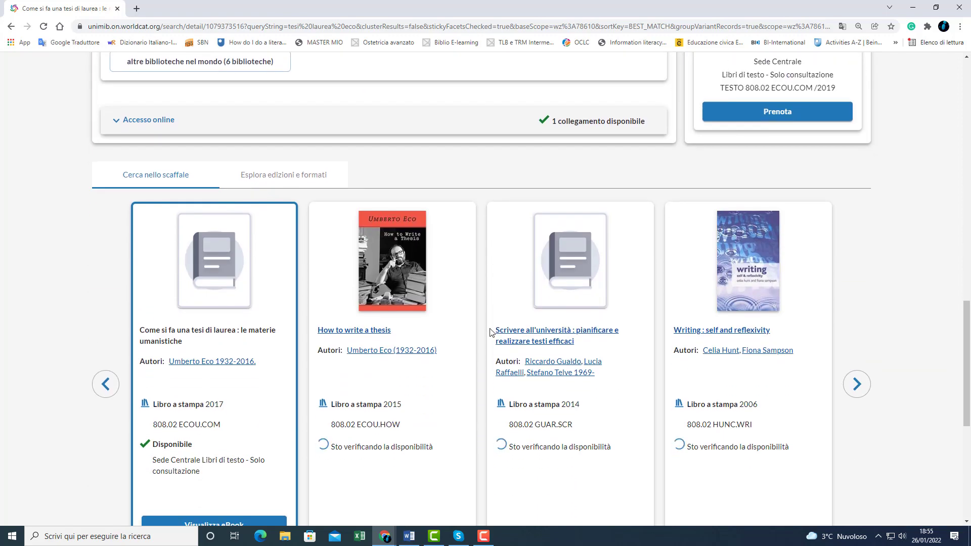
{"action": "scroll", "coordinate": [490, 333], "scroll_direction": "down", "scroll_amount": 1}
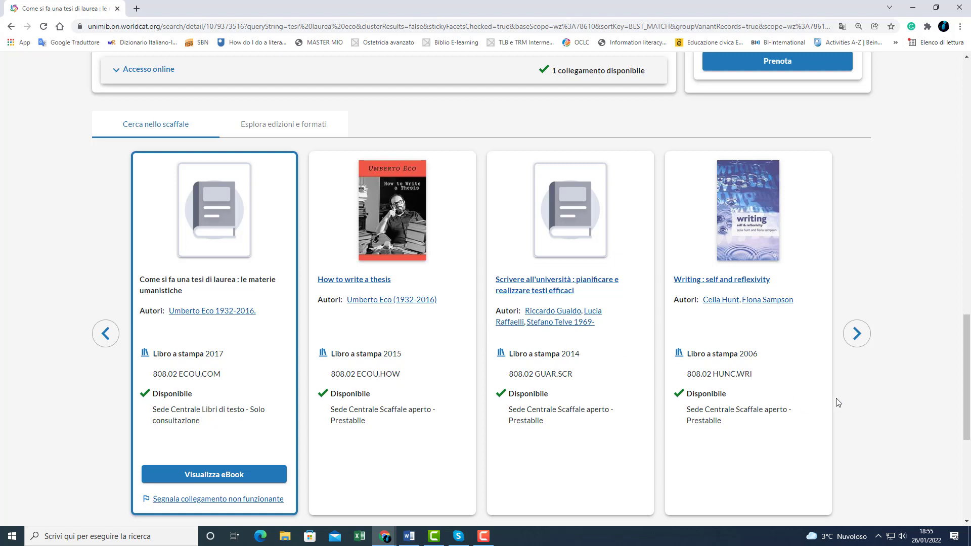
{"action": "left_click", "coordinate": [857, 339]}
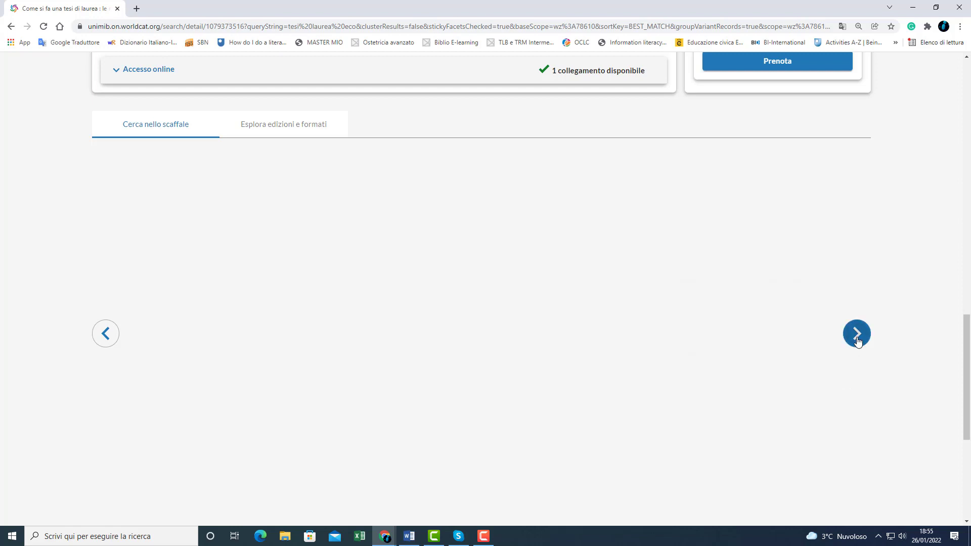